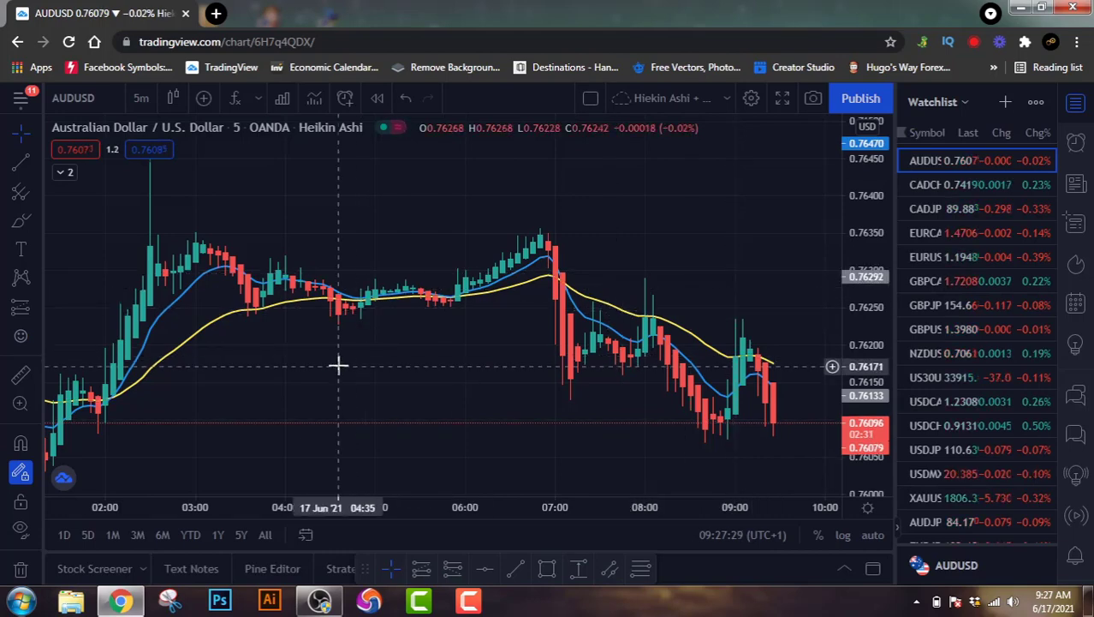
Place a long position at the 02:10 candle with entry at about 0.76152 and raise its target to about 0.76296.
{"action": "left_click_drag", "start_coordinate": [335, 363], "coordinate": [425, 363]}
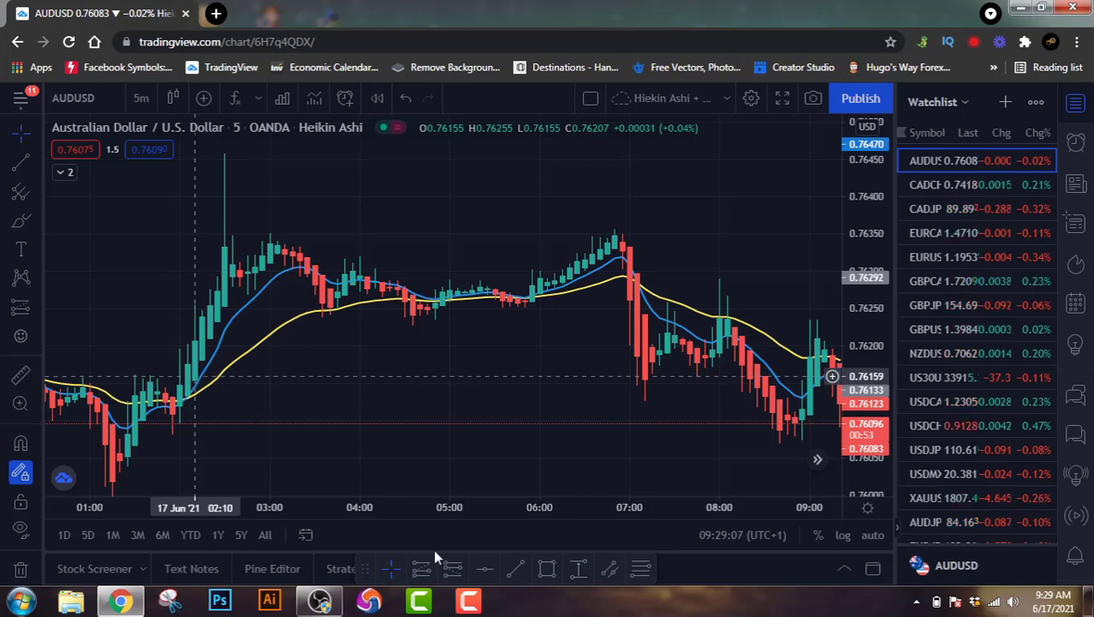
{"action": "left_click", "coordinate": [423, 571]}
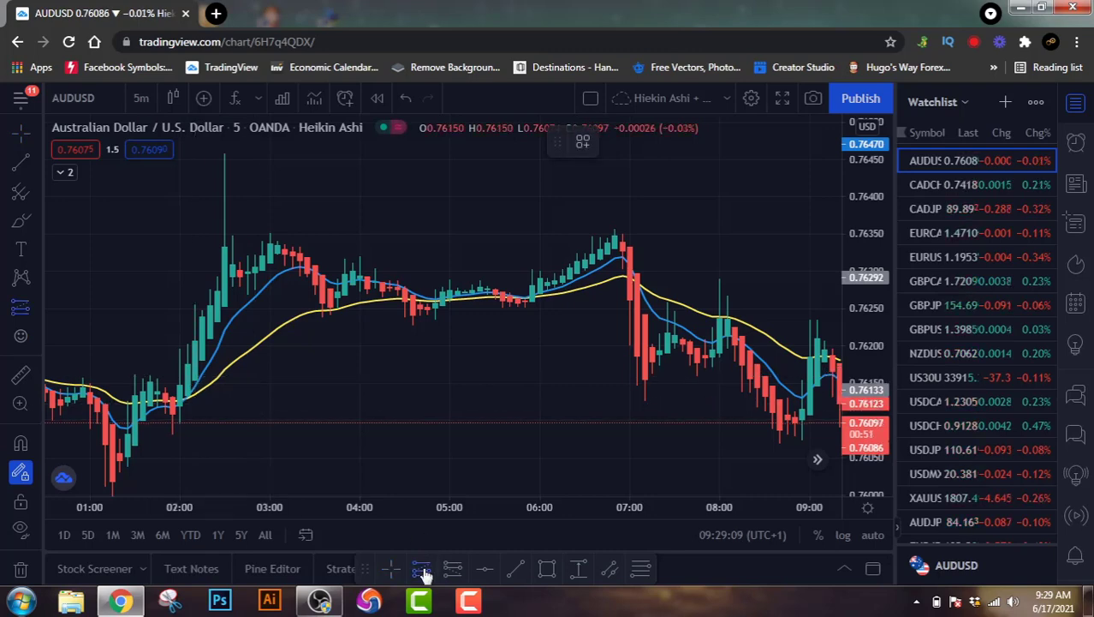
{"action": "left_click", "coordinate": [196, 379]}
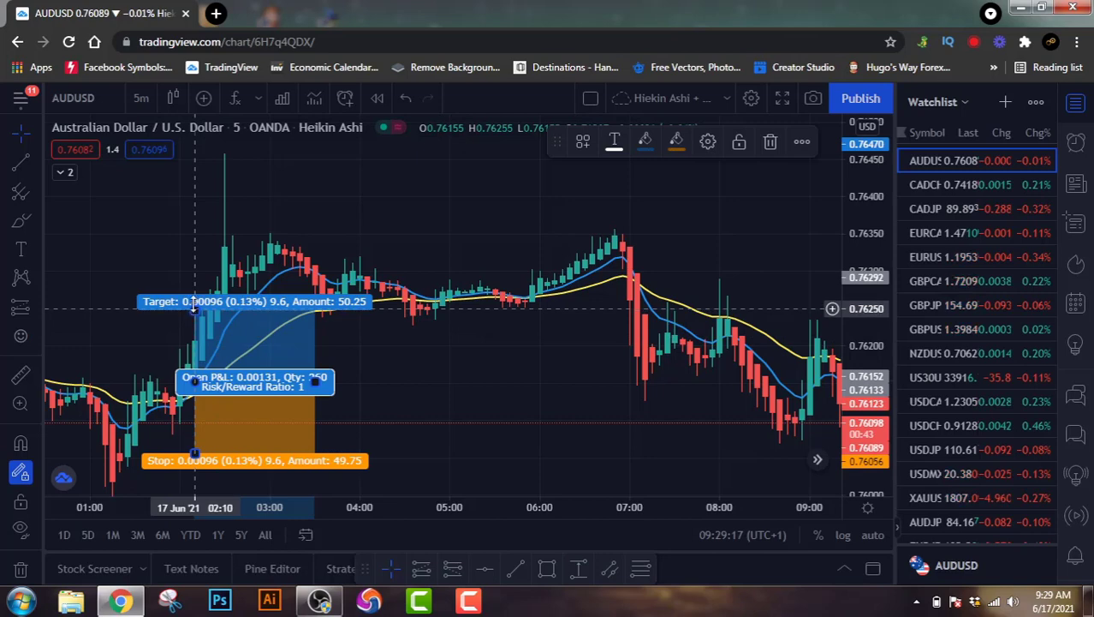
{"action": "mouse_move", "coordinate": [195, 310]}
{"action": "left_mouse_down"}
{"action": "mouse_move", "coordinate": [196, 256]}
{"action": "mouse_move", "coordinate": [192, 275]}
{"action": "left_mouse_up"}
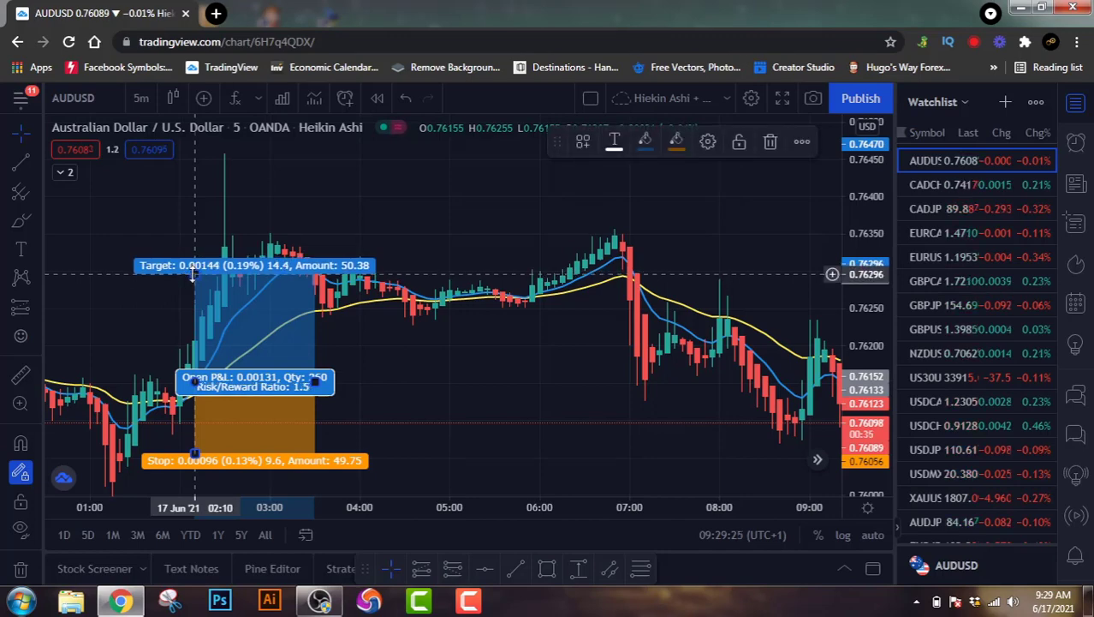
{"action": "left_click", "coordinate": [362, 358]}
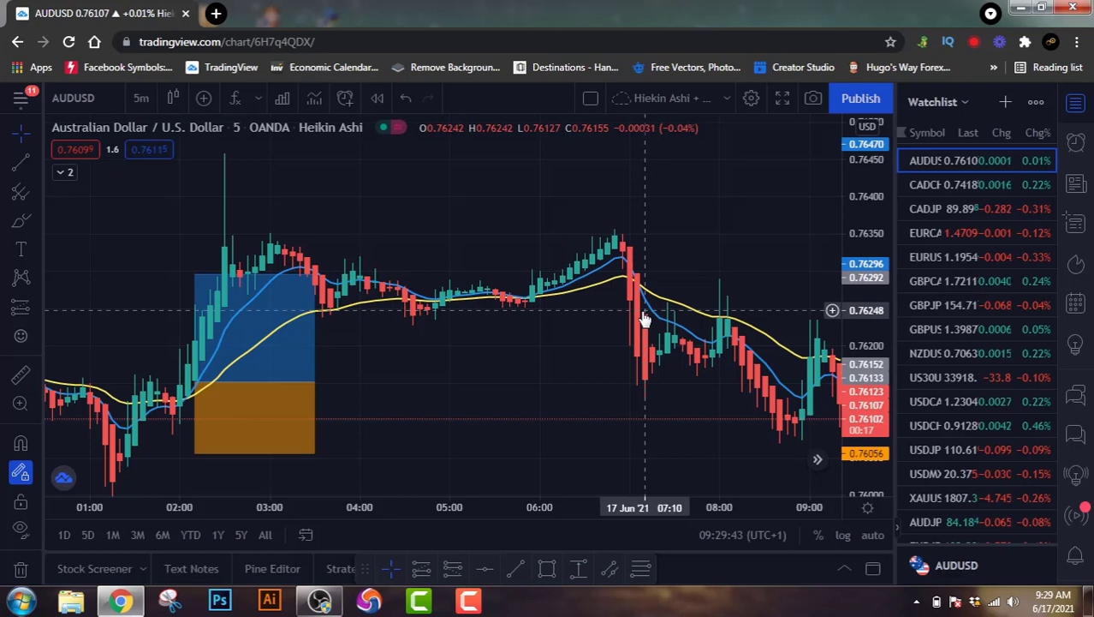
Place a short position at the 07:10 candle with entry at about 0.76229, lower its target to about 0.76085, and extend it to 08:50.
{"action": "left_click", "coordinate": [451, 569]}
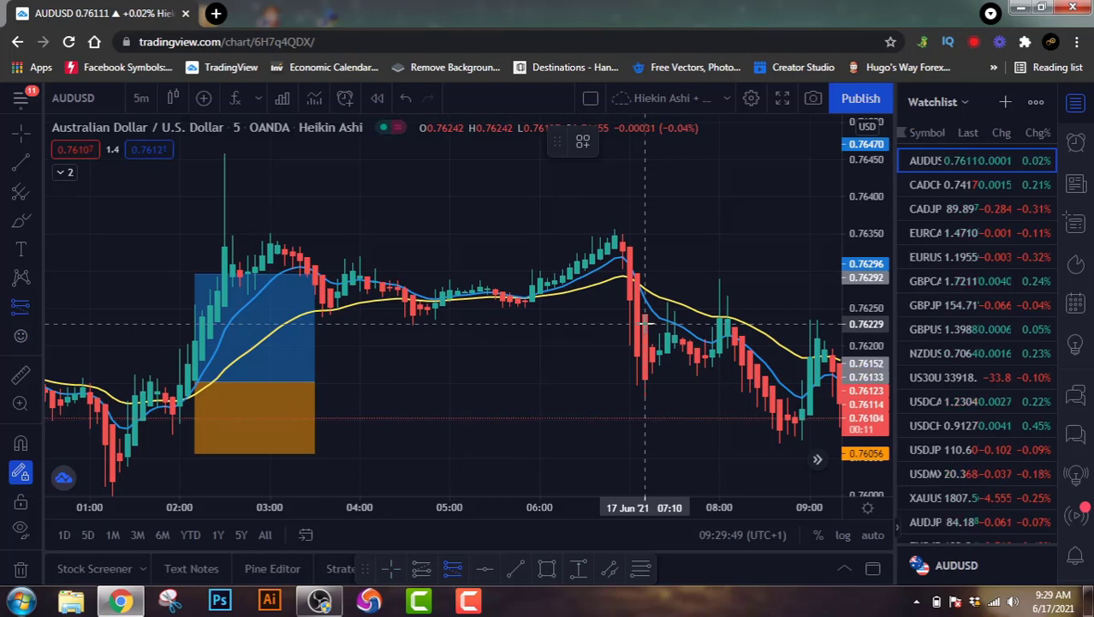
{"action": "left_click", "coordinate": [645, 324]}
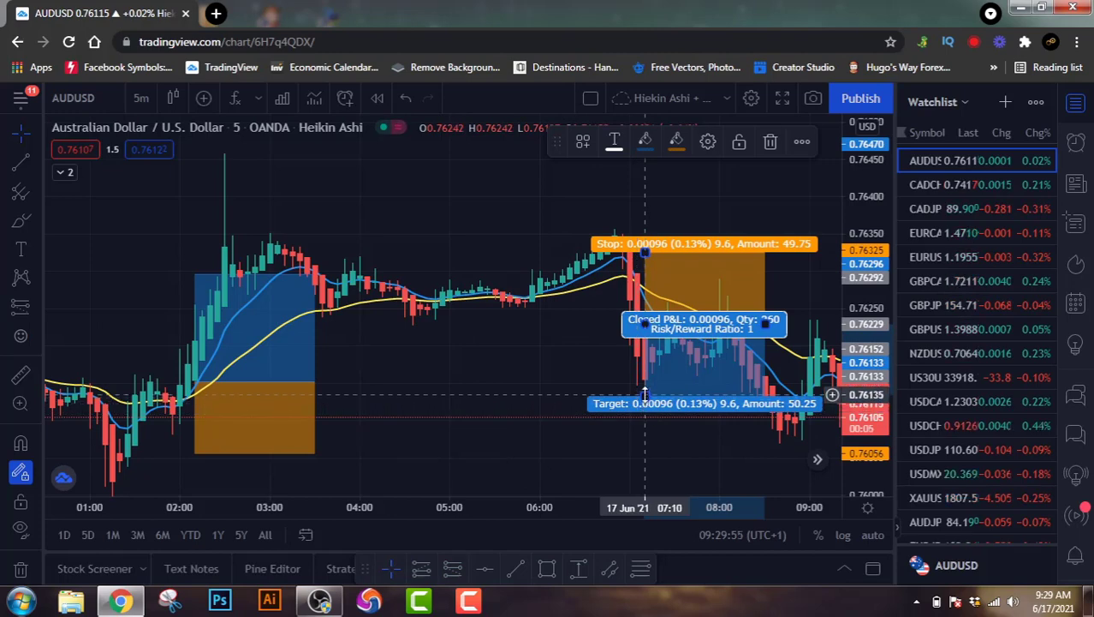
{"action": "left_click_drag", "start_coordinate": [645, 401], "coordinate": [645, 433]}
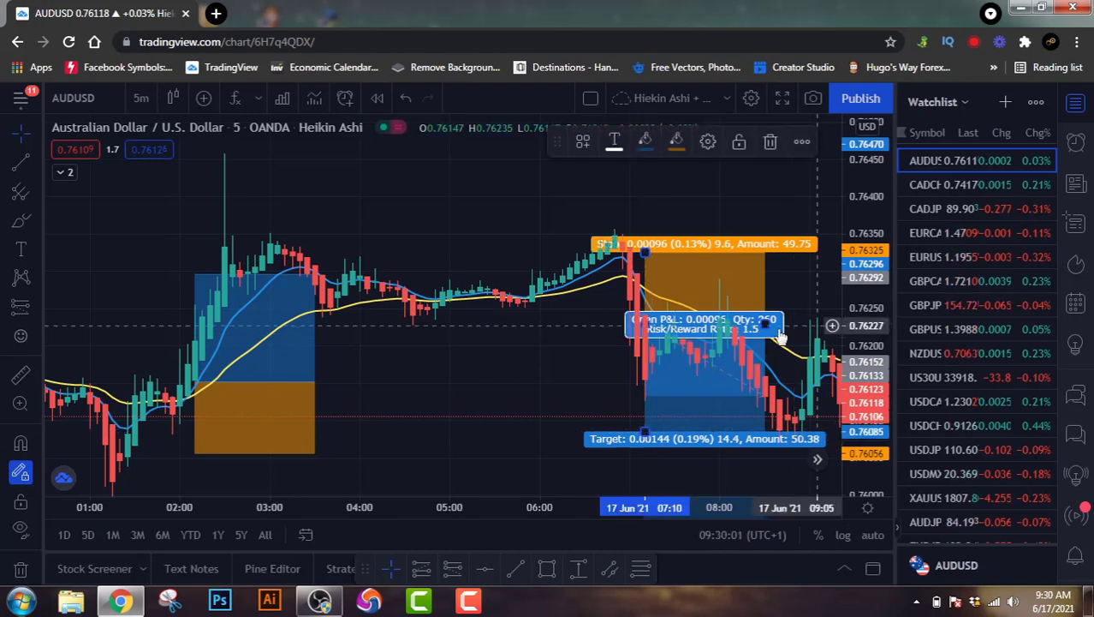
{"action": "left_click_drag", "start_coordinate": [765, 324], "coordinate": [796, 324]}
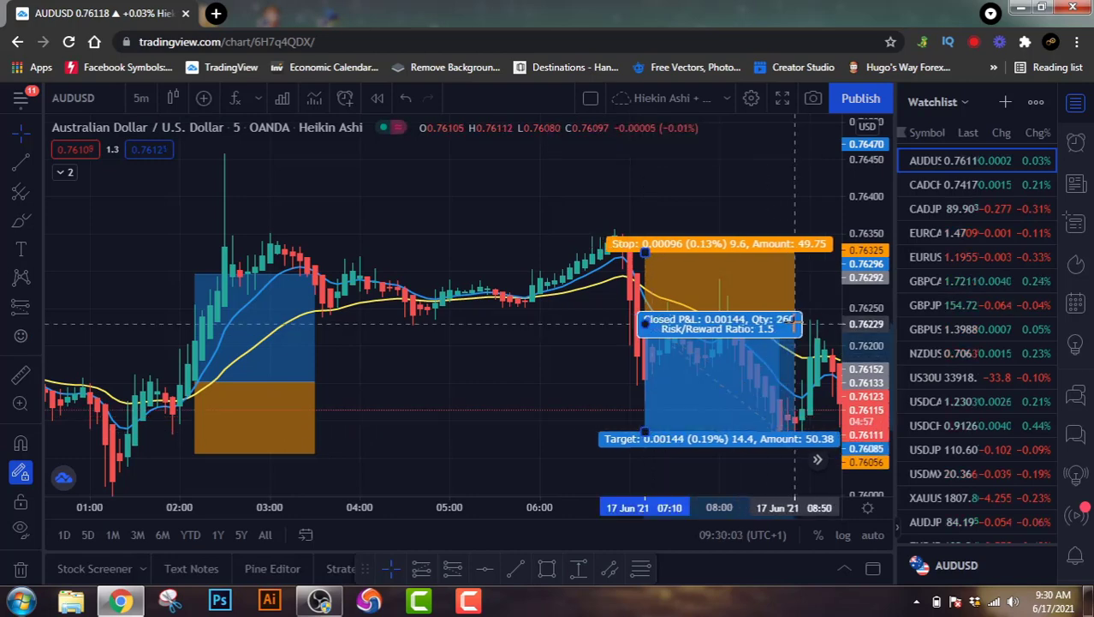
{"action": "left_click", "coordinate": [532, 357]}
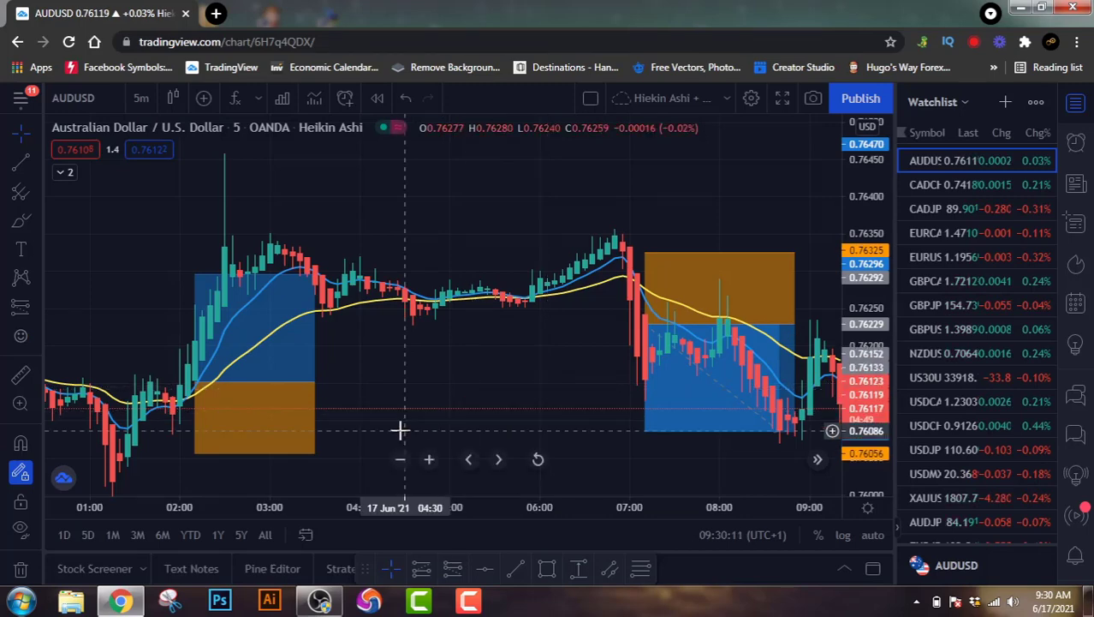
Mark both trade entries with vertical lines at 02:10 and 07:10 on 17 June.
{"action": "left_click", "coordinate": [199, 441]}
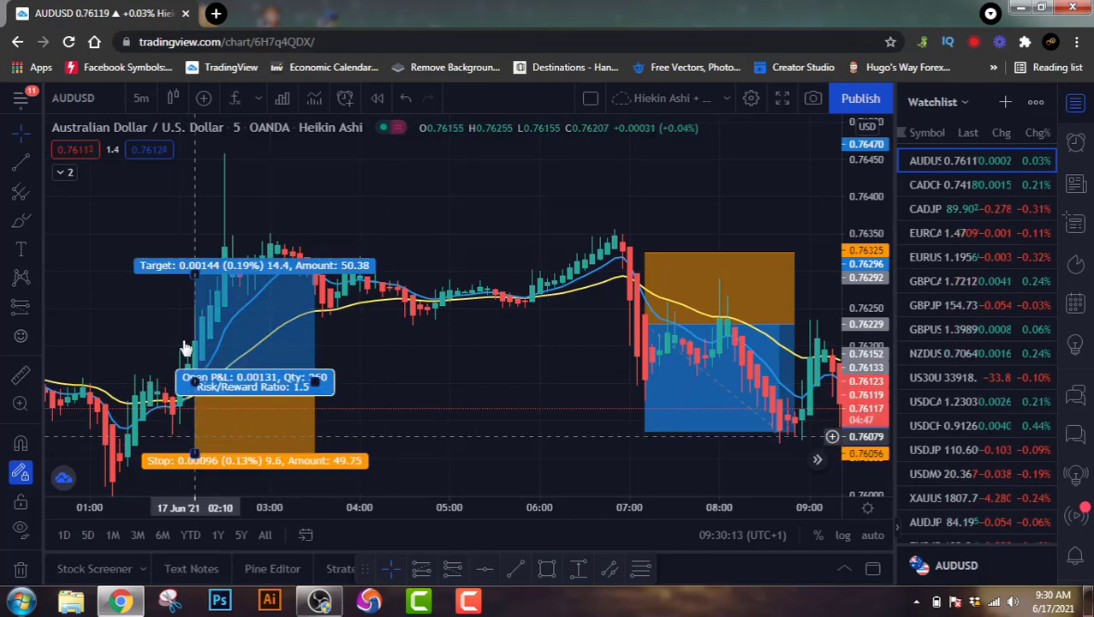
{"action": "left_click", "coordinate": [184, 344]}
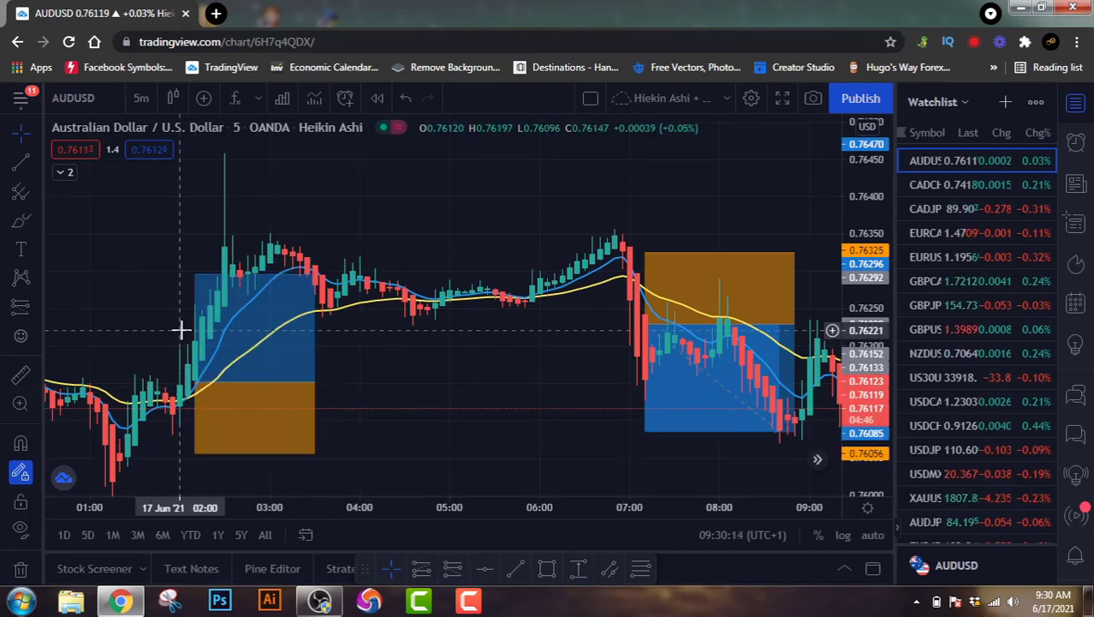
{"action": "left_click", "coordinate": [35, 159]}
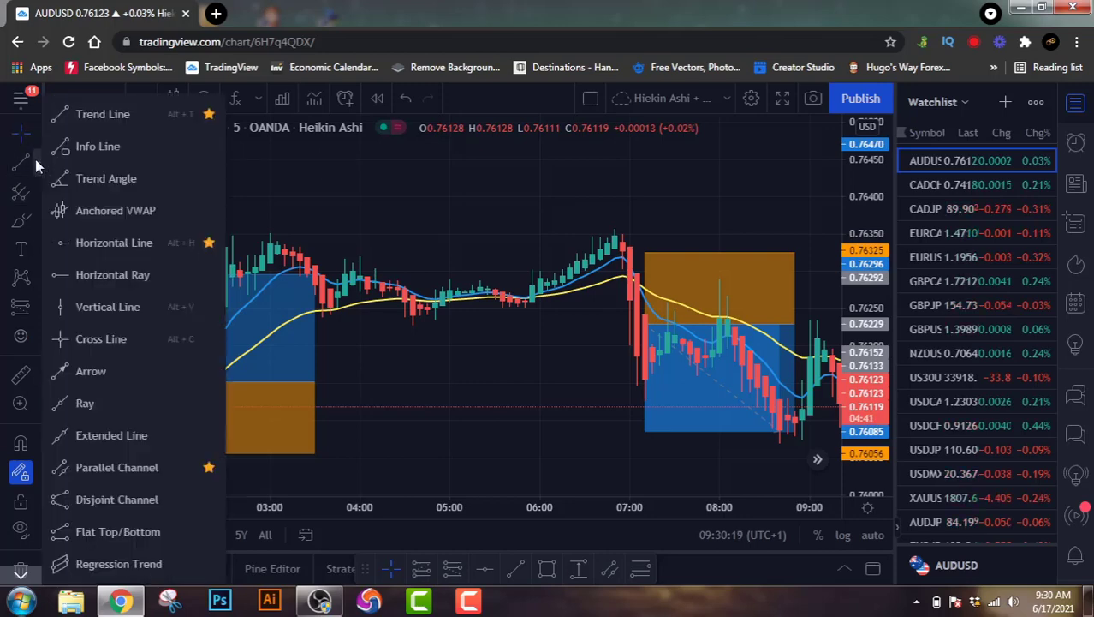
{"action": "left_click", "coordinate": [91, 305]}
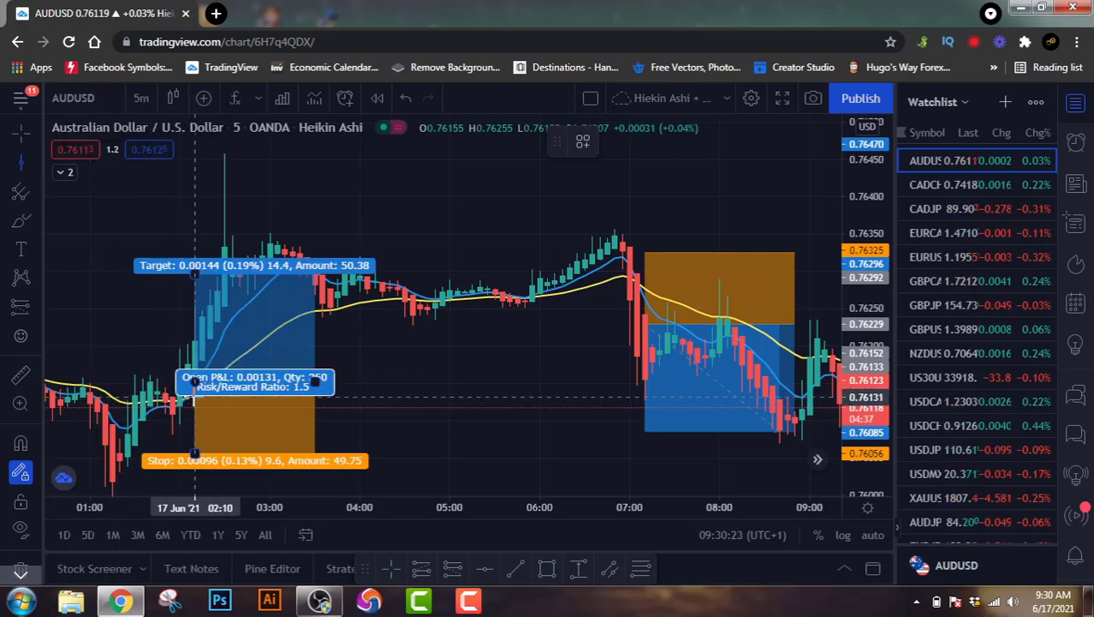
{"action": "left_click", "coordinate": [195, 398]}
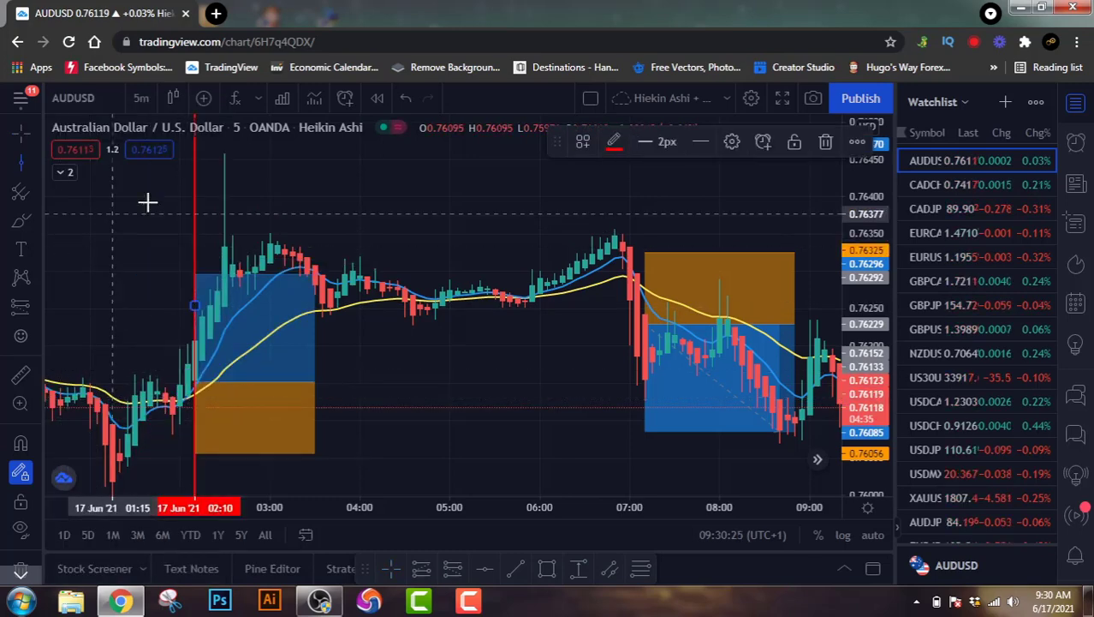
{"action": "left_click", "coordinate": [644, 376]}
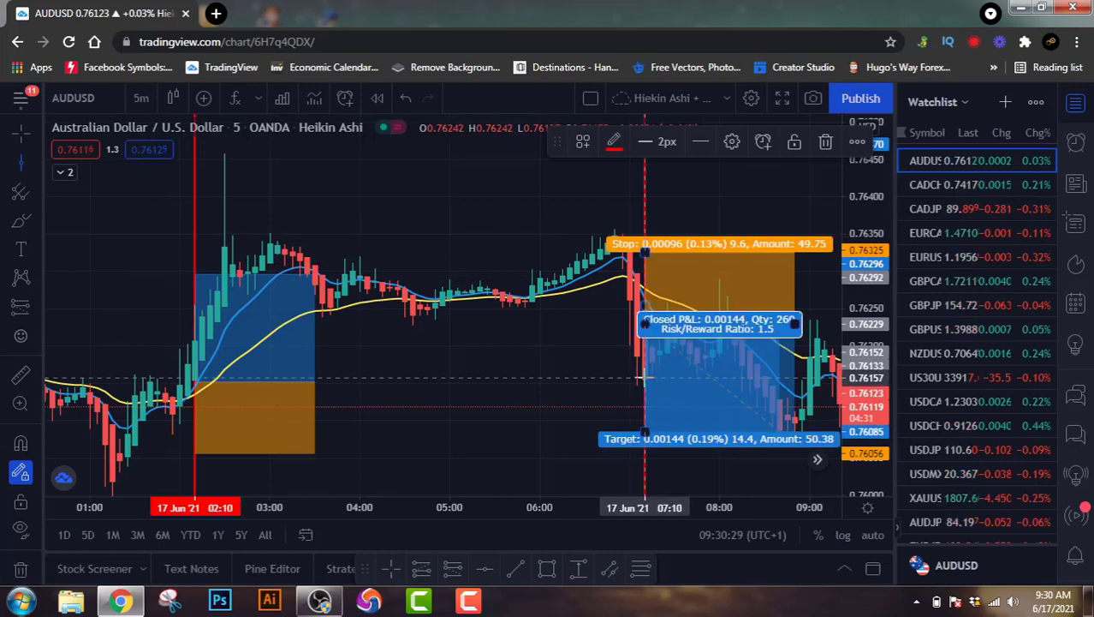
{"action": "left_click", "coordinate": [36, 161]}
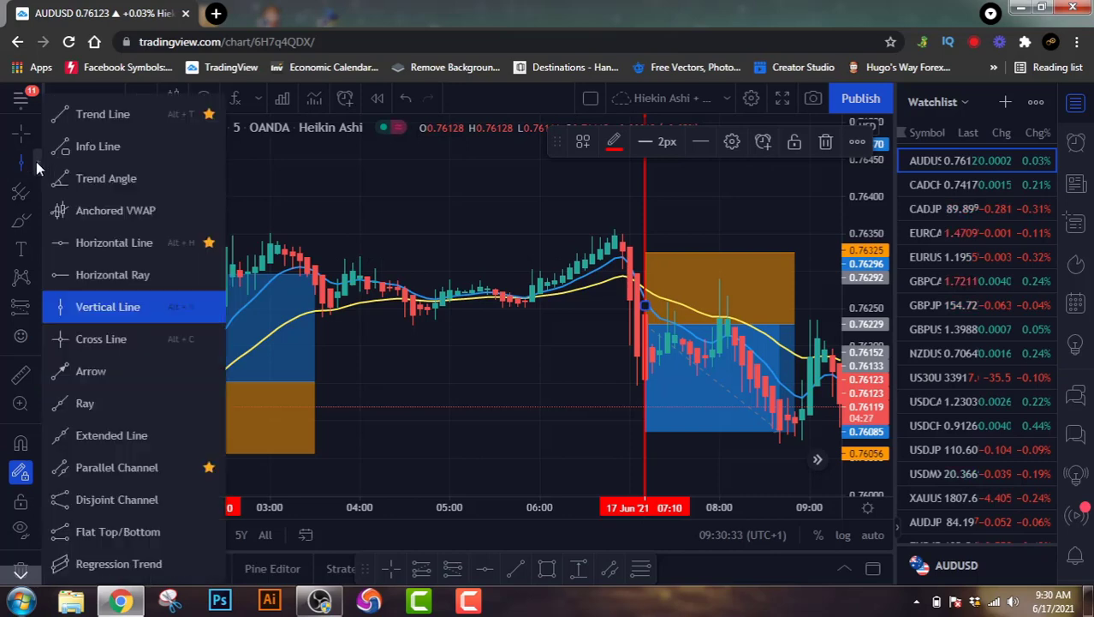
{"action": "left_click", "coordinate": [23, 133]}
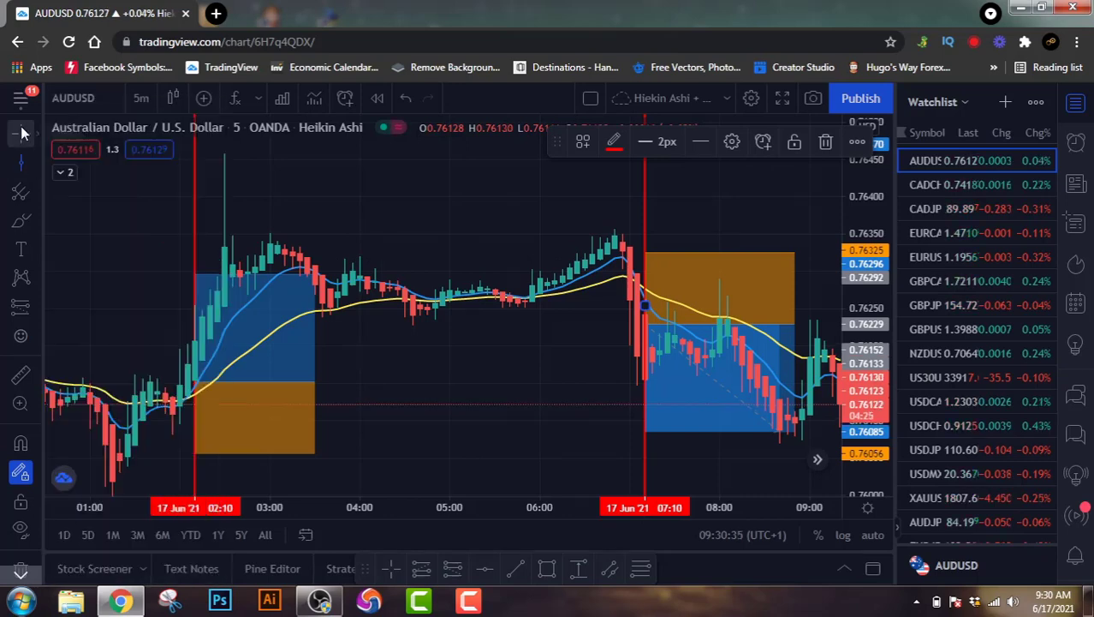
Change the chart style to Candles and raise the long position's target to about 0.76352.
{"action": "left_click", "coordinate": [172, 99]}
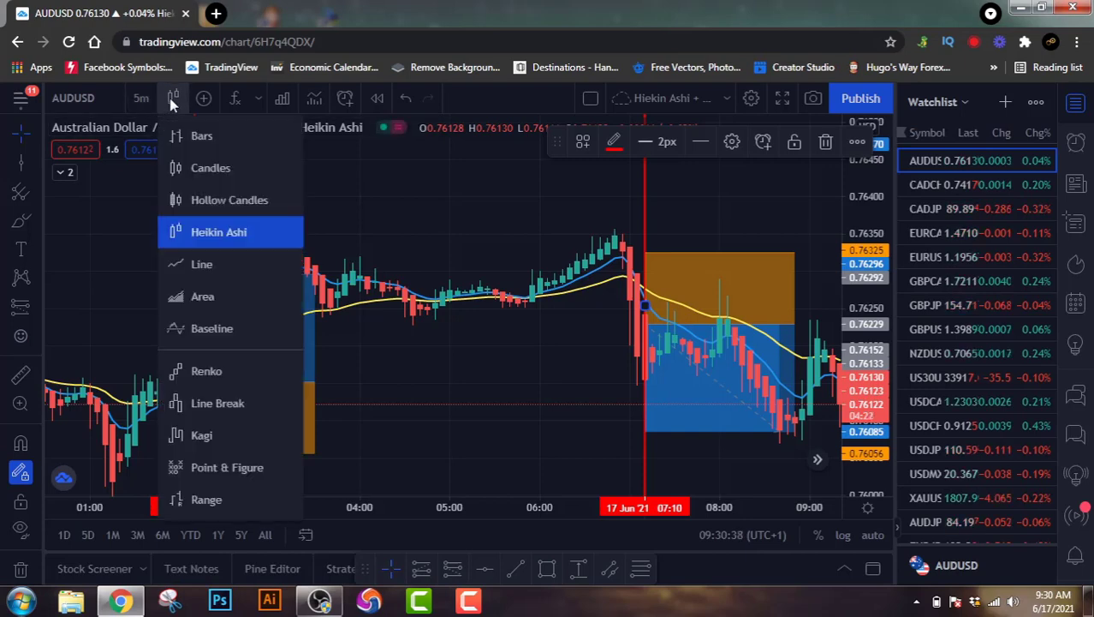
{"action": "left_click", "coordinate": [201, 169]}
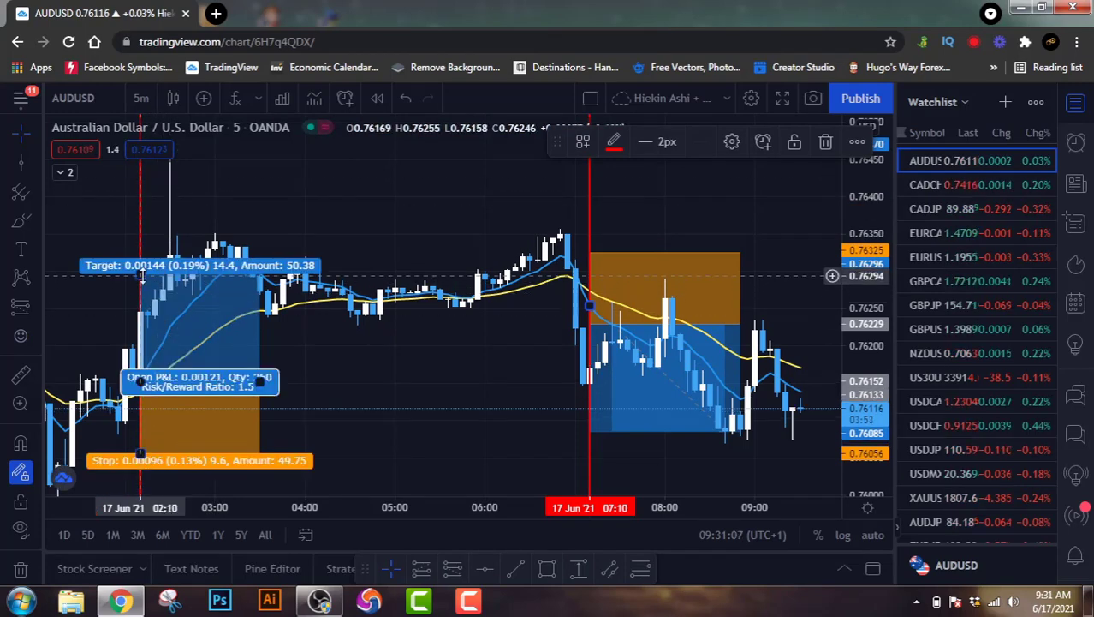
{"action": "left_click_drag", "start_coordinate": [142, 274], "coordinate": [143, 224]}
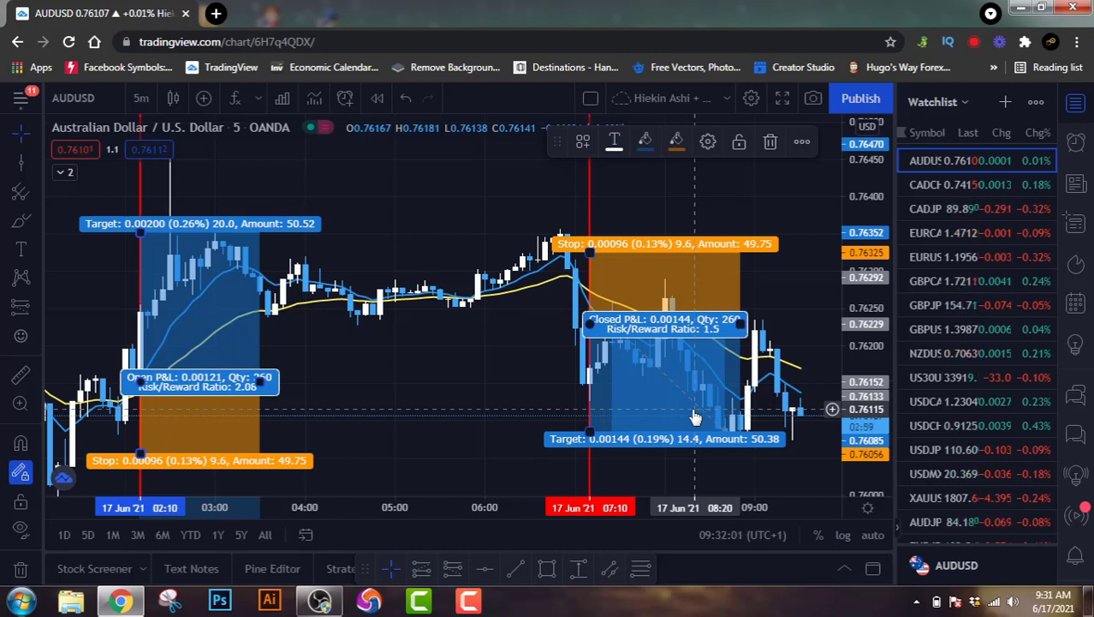
Switch the chart style back to Heikin Ashi.
{"action": "left_click", "coordinate": [173, 98]}
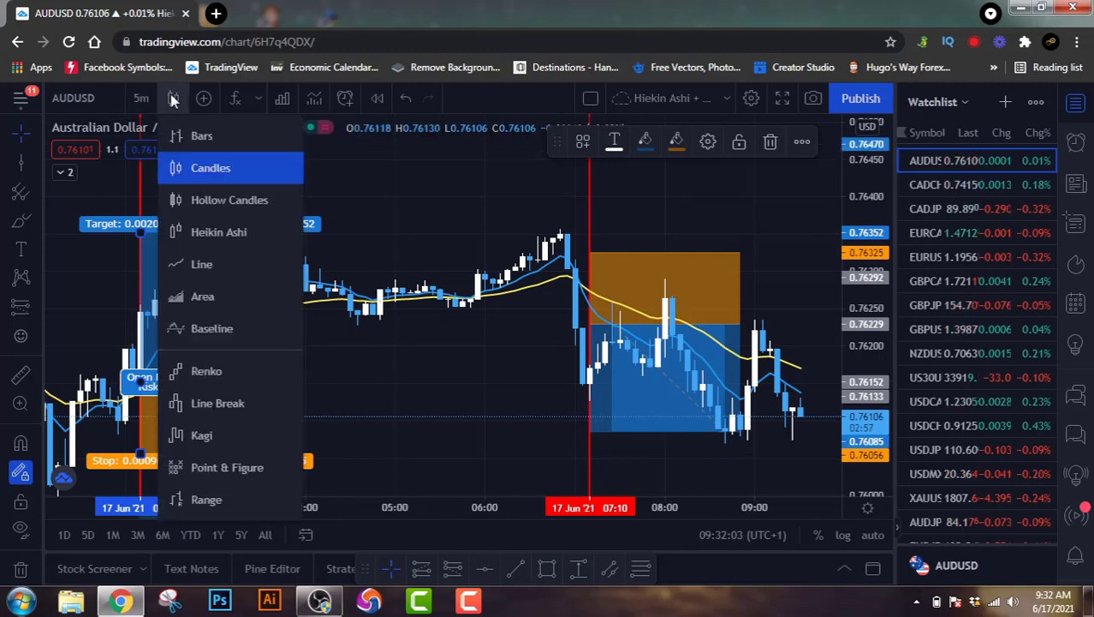
{"action": "left_click", "coordinate": [195, 239]}
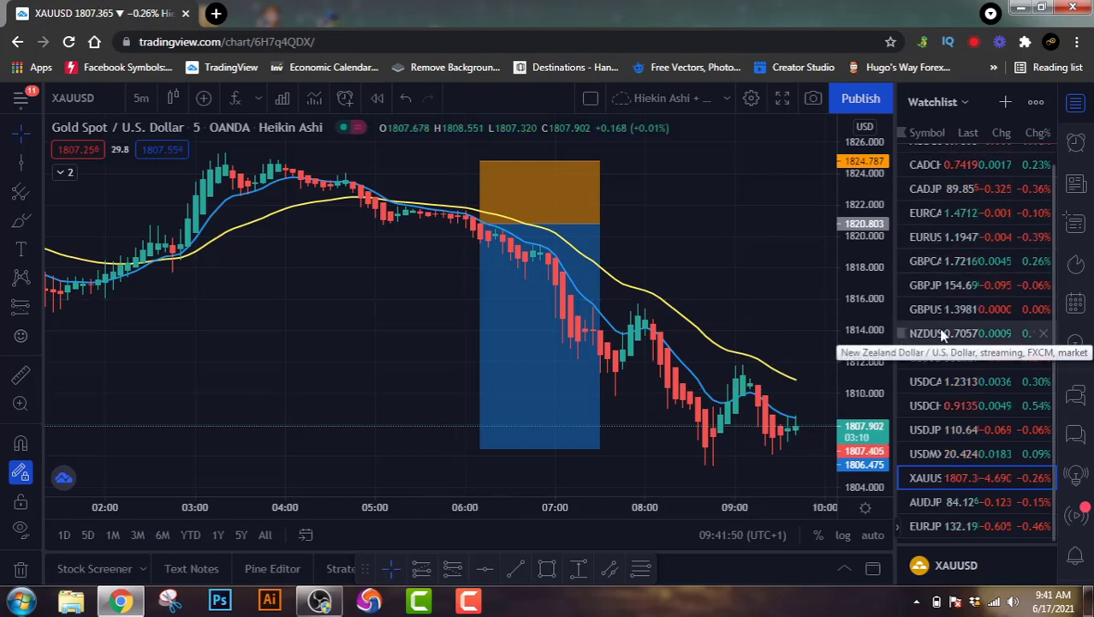
{"action": "scroll", "coordinate": [942, 334], "scroll_direction": "up", "scroll_amount": 1}
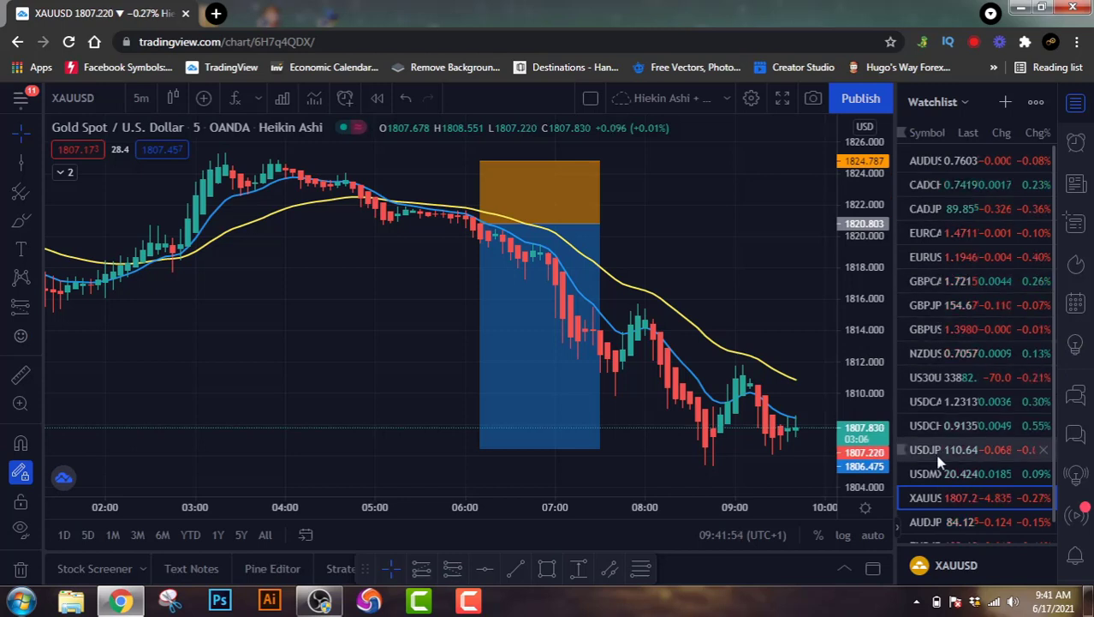
{"action": "scroll", "coordinate": [939, 463], "scroll_direction": "down", "scroll_amount": 1}
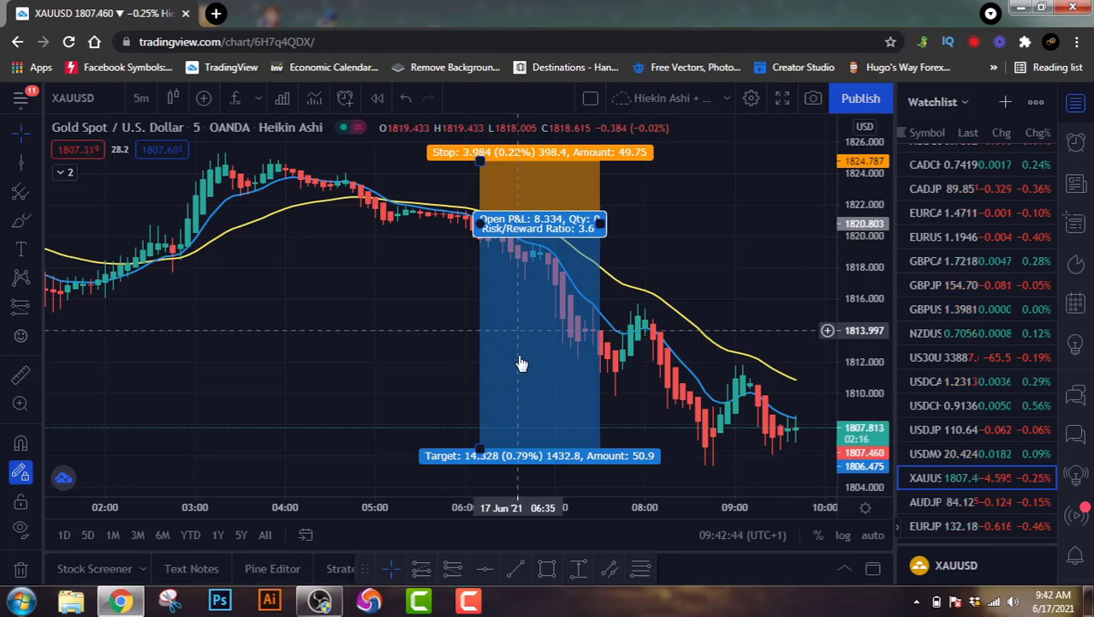
{"action": "left_click", "coordinate": [376, 305]}
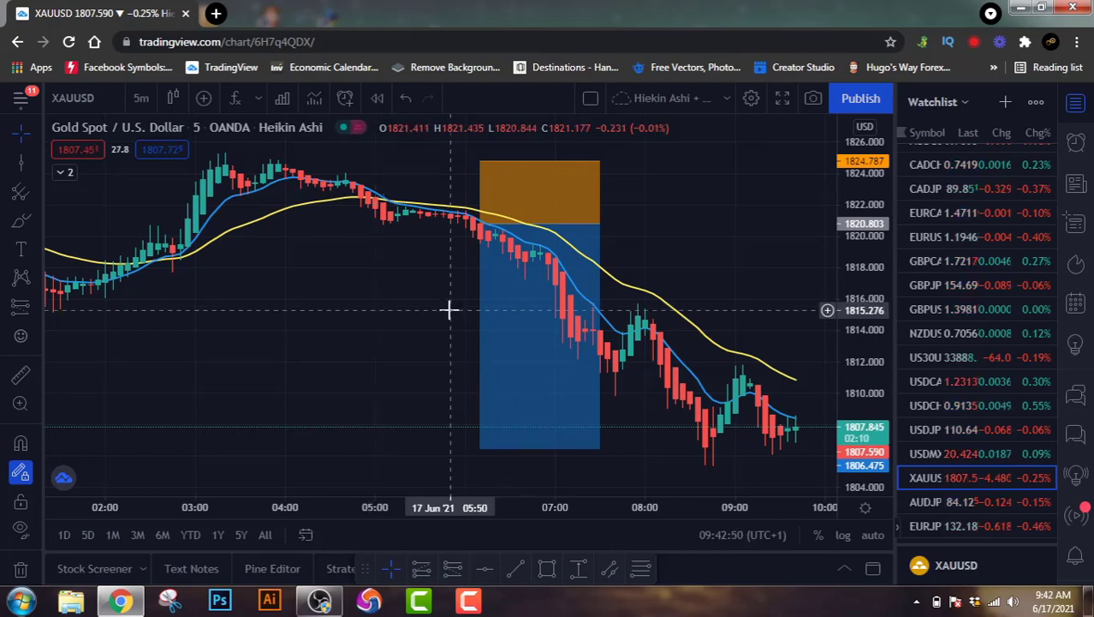
{"action": "mouse_move", "coordinate": [508, 343]}
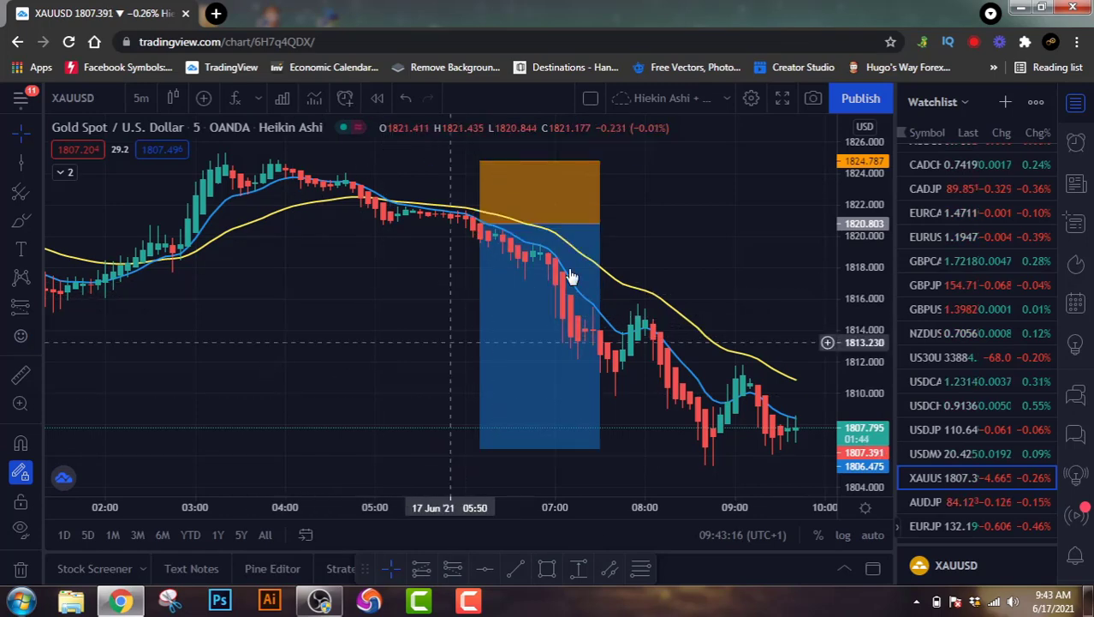
Switch to Calculator and add 1400 to 15300.
{"action": "mouse_move", "coordinate": [615, 328]}
{"action": "left_click", "coordinate": [22, 602]}
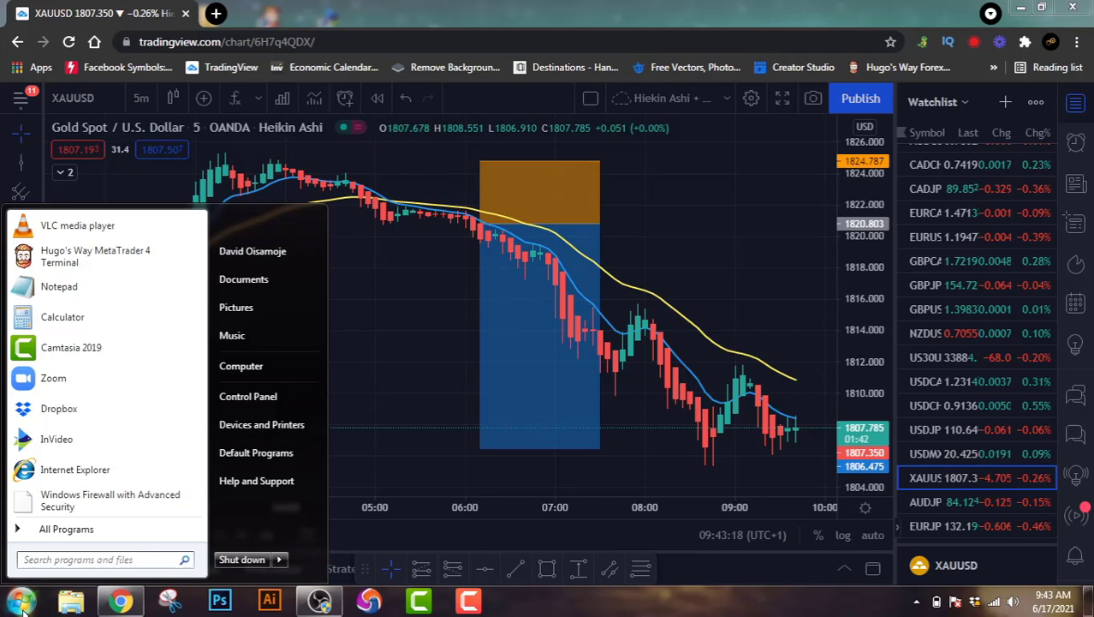
{"action": "left_click", "coordinate": [54, 316]}
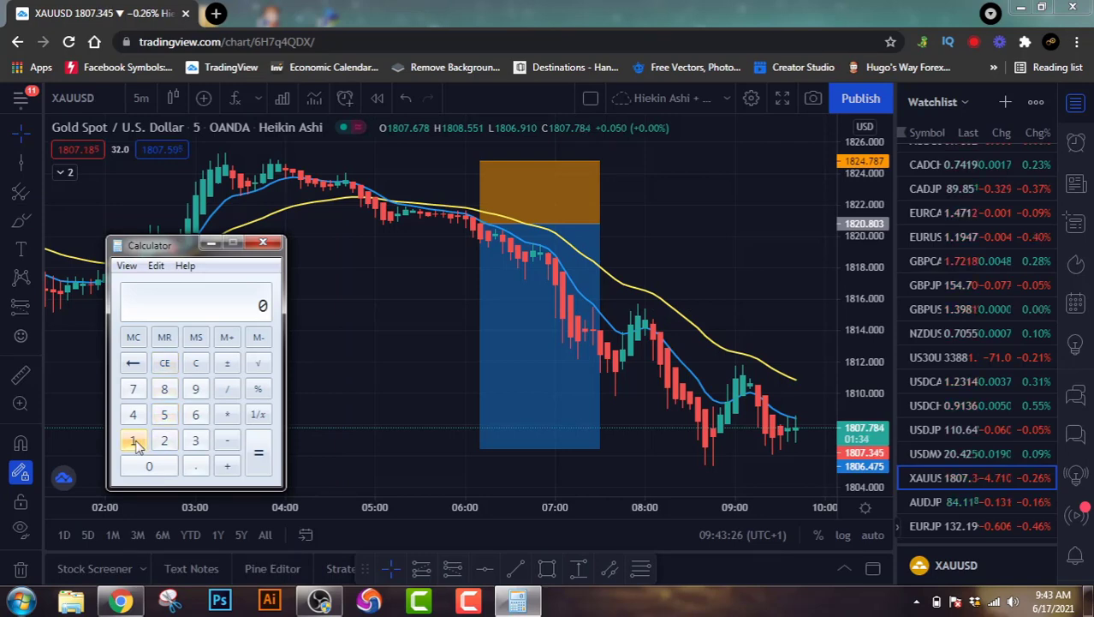
{"action": "left_click", "coordinate": [135, 441]}
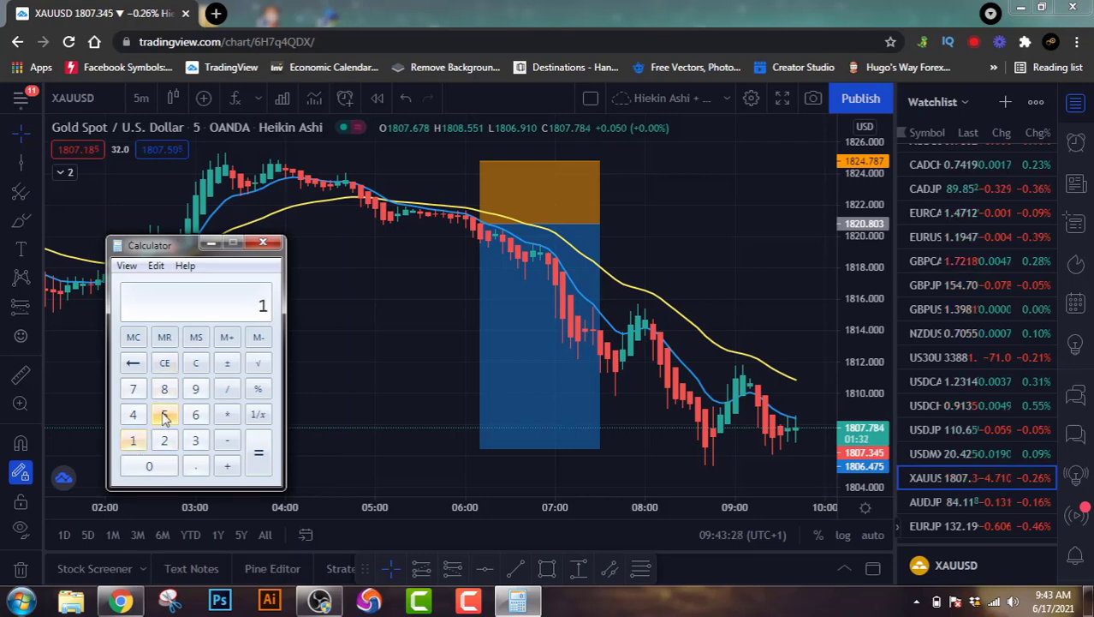
{"action": "left_click", "coordinate": [165, 415]}
{"action": "left_click", "coordinate": [195, 441]}
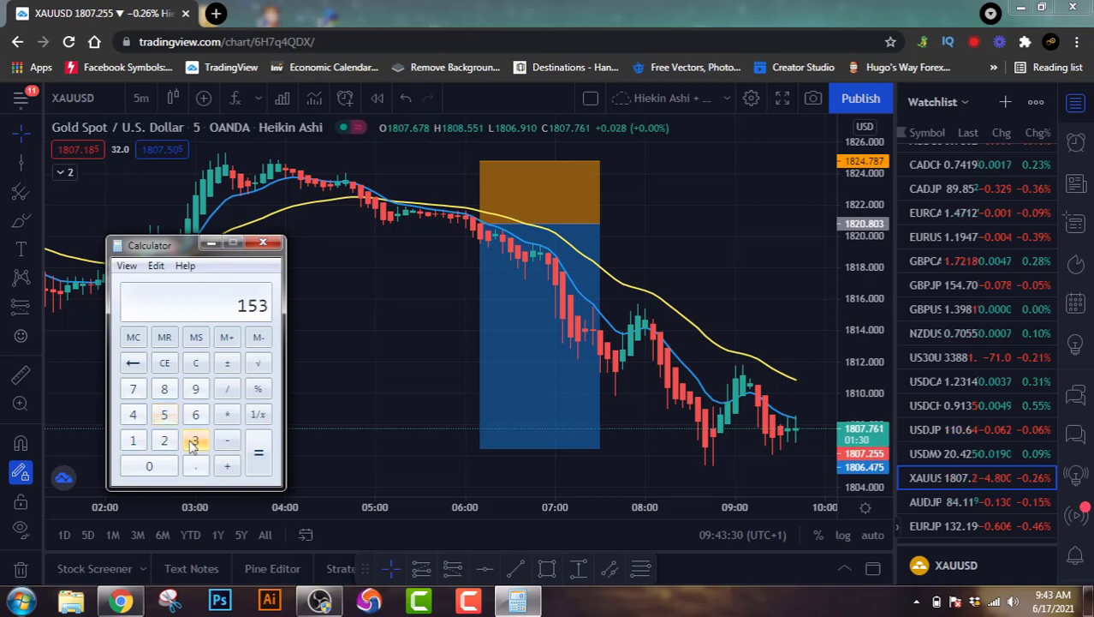
{"action": "double_click", "coordinate": [154, 468]}
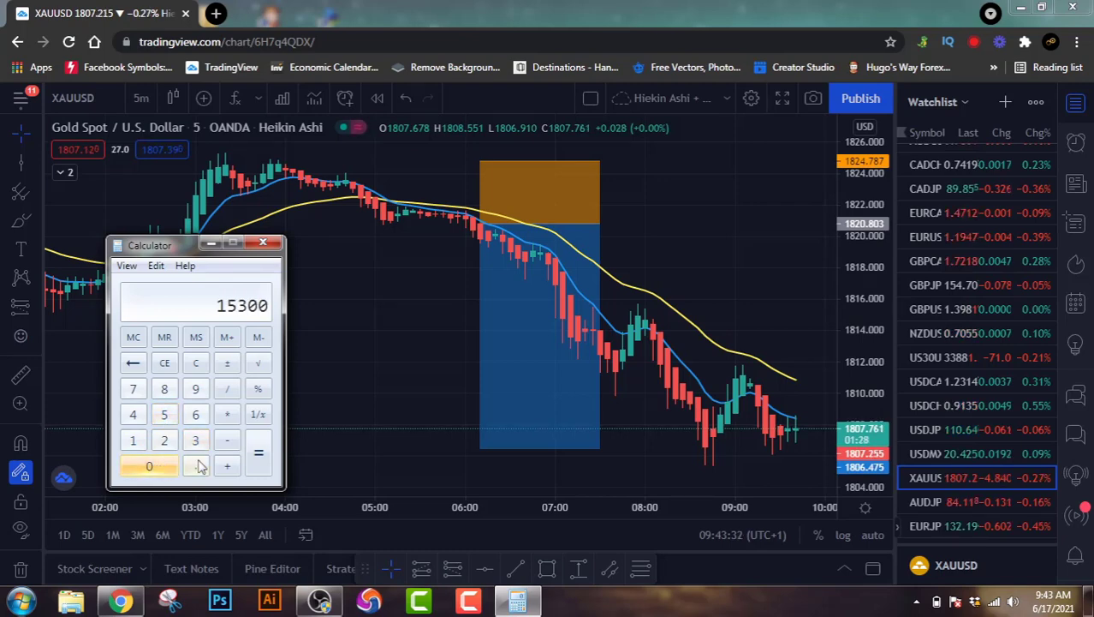
{"action": "left_click", "coordinate": [228, 467]}
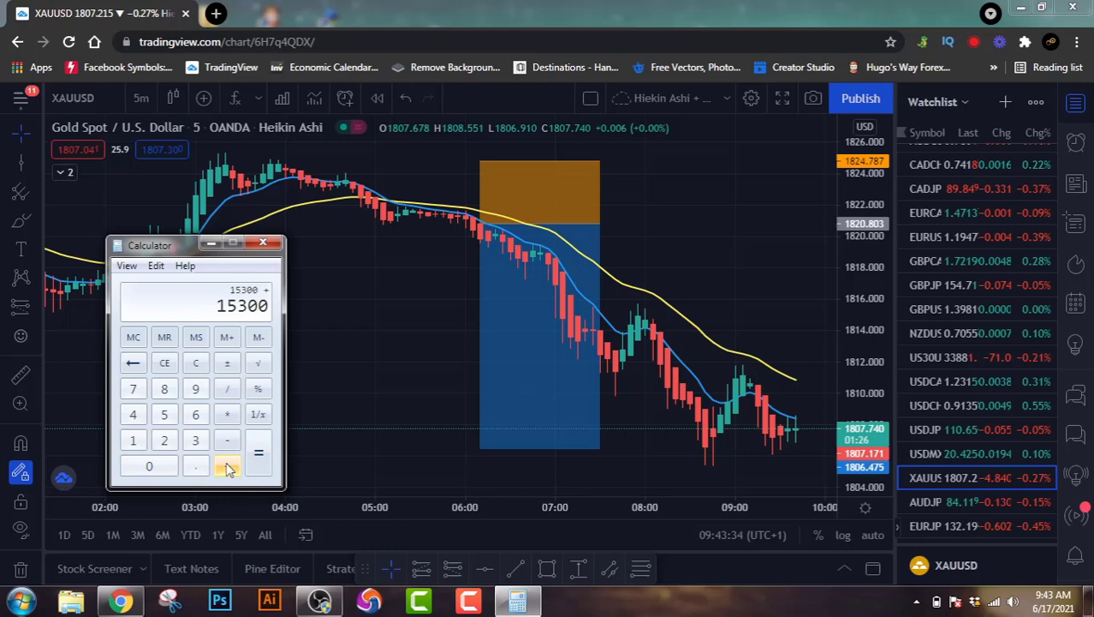
{"action": "left_click", "coordinate": [135, 440]}
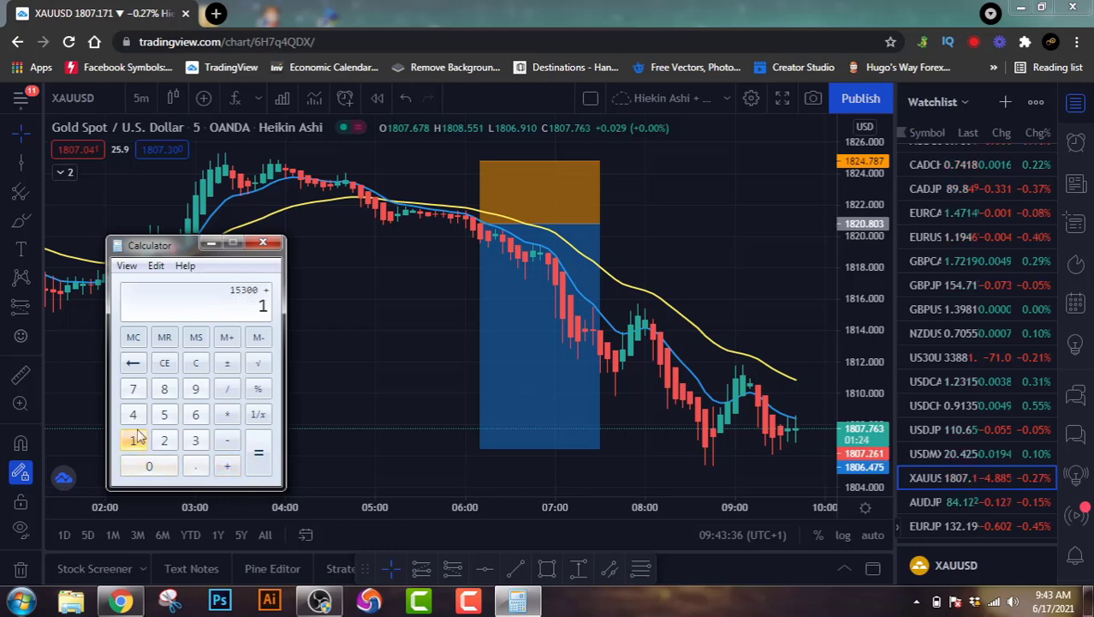
{"action": "left_click", "coordinate": [132, 415]}
{"action": "left_click", "coordinate": [150, 469]}
{"action": "left_click", "coordinate": [150, 469]}
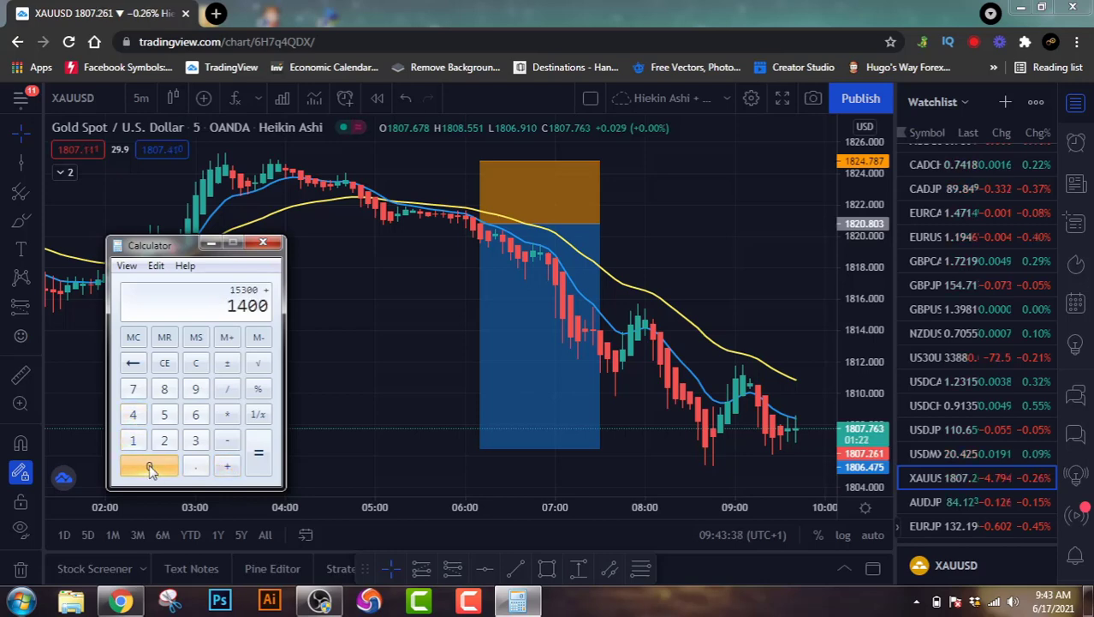
{"action": "left_click", "coordinate": [259, 460]}
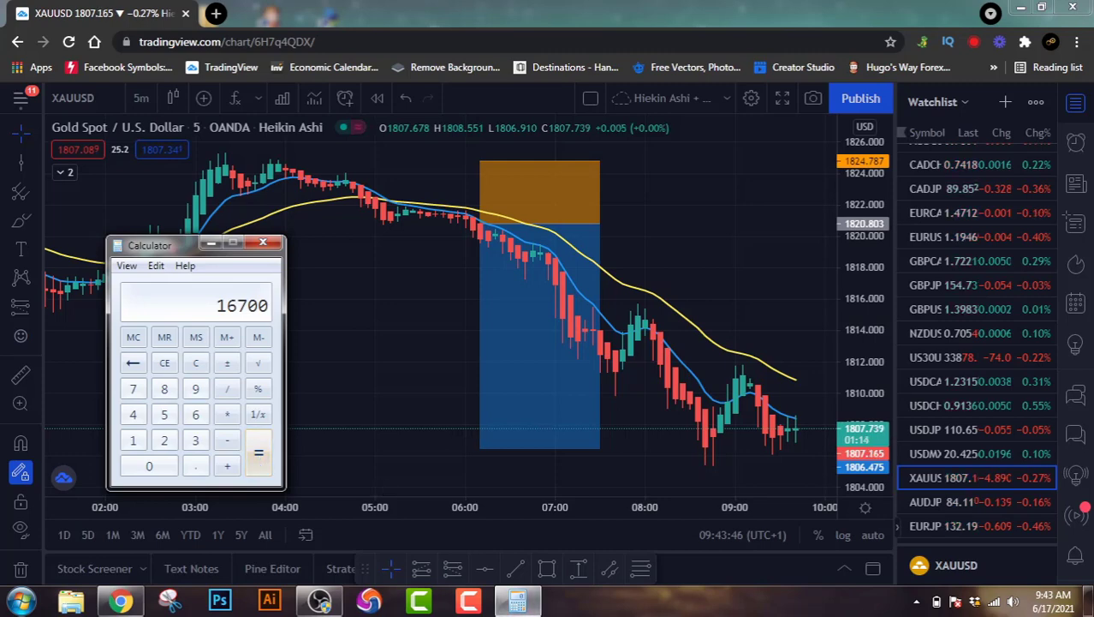
Check today's date in the system calendar and close it.
{"action": "left_click", "coordinate": [1056, 611]}
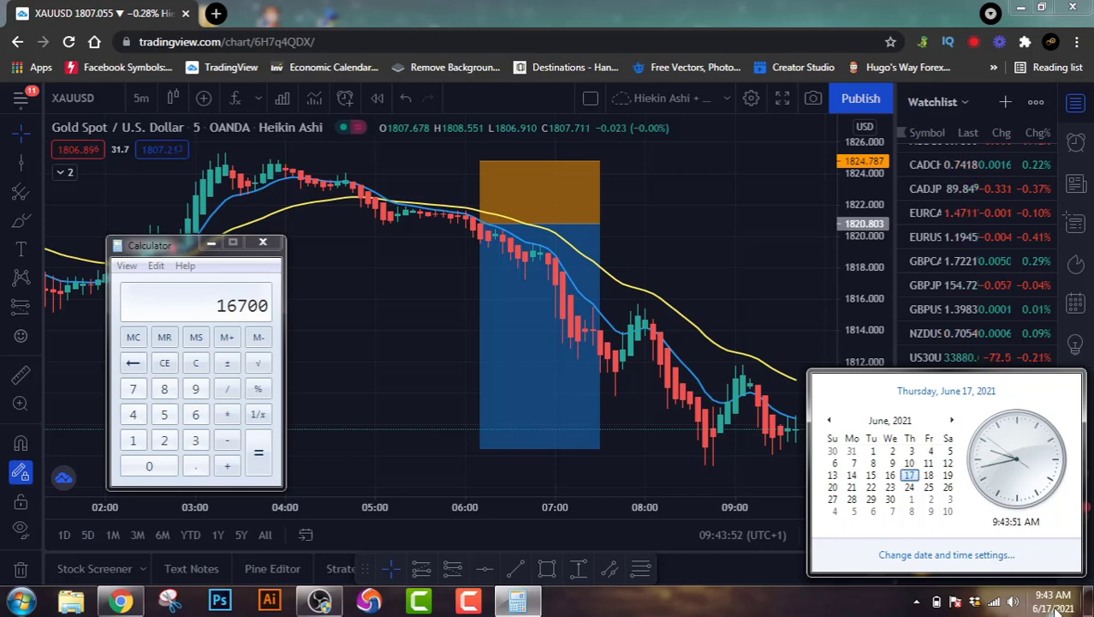
{"action": "left_click", "coordinate": [1056, 610]}
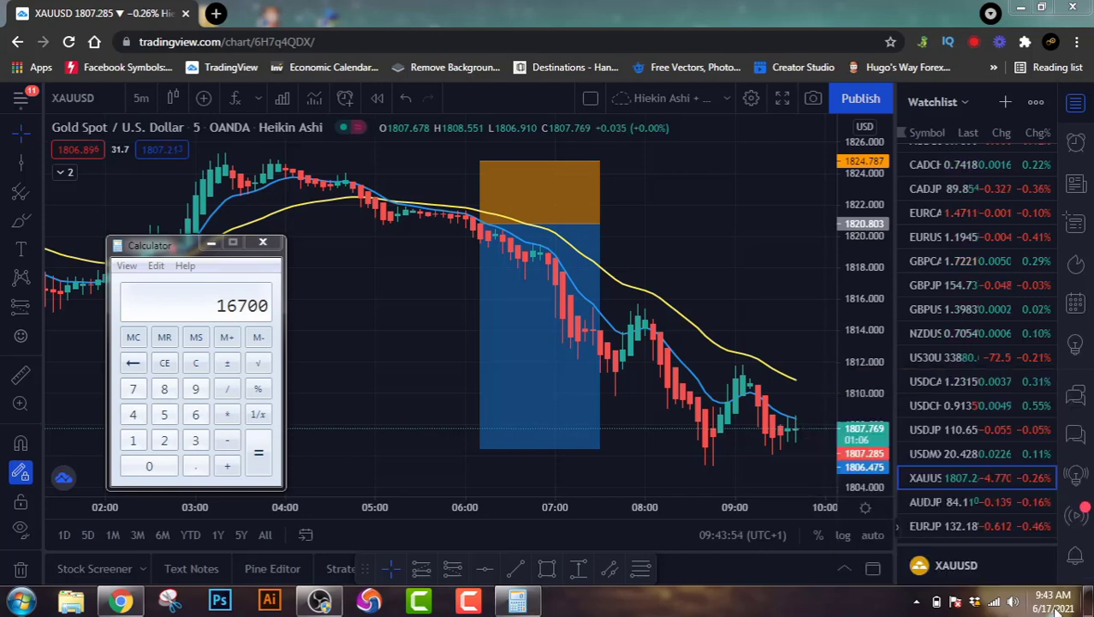